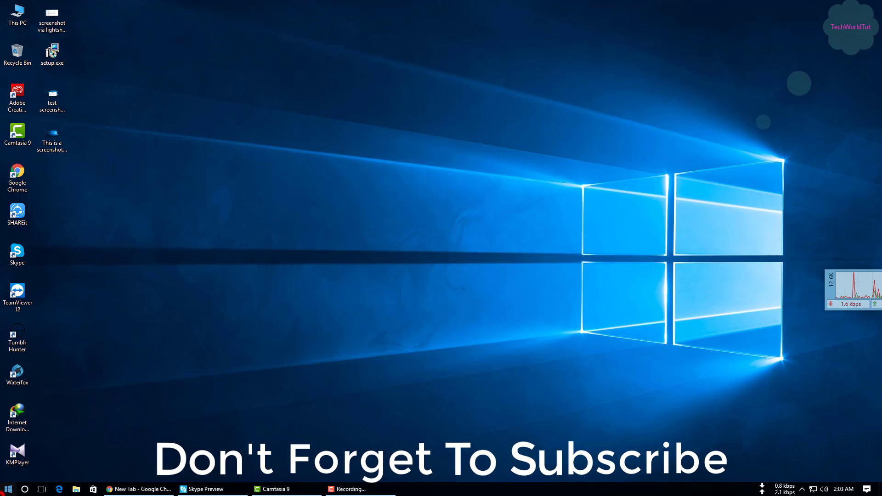
Step: Open Settings > System > About to show Version 1607, OS Build 14393.969
left_click(8, 489)
left_click(18, 454)
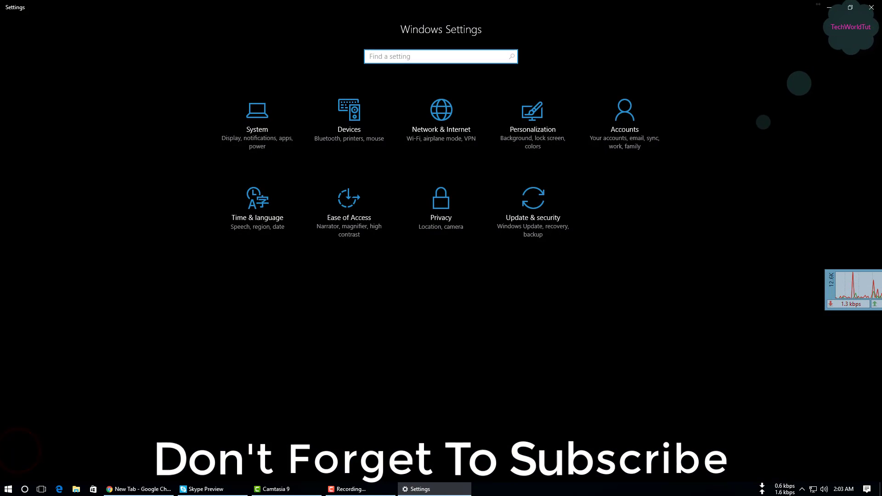
left_click(269, 127)
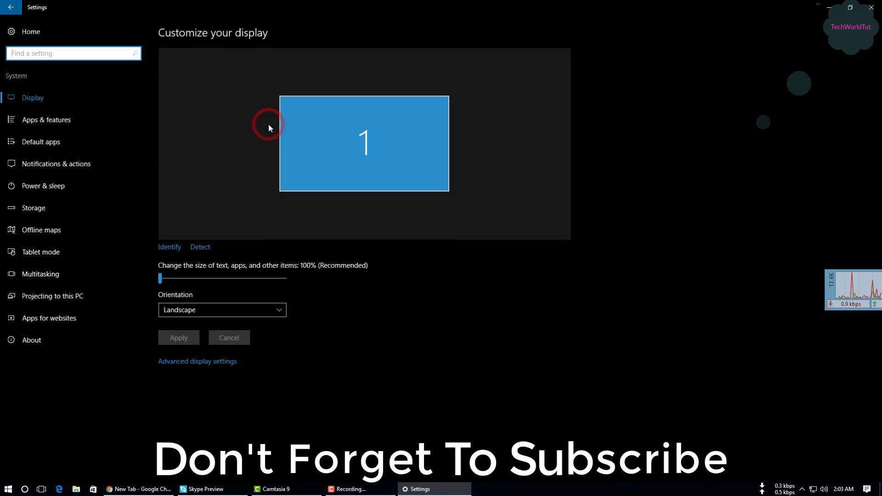
left_click(31, 340)
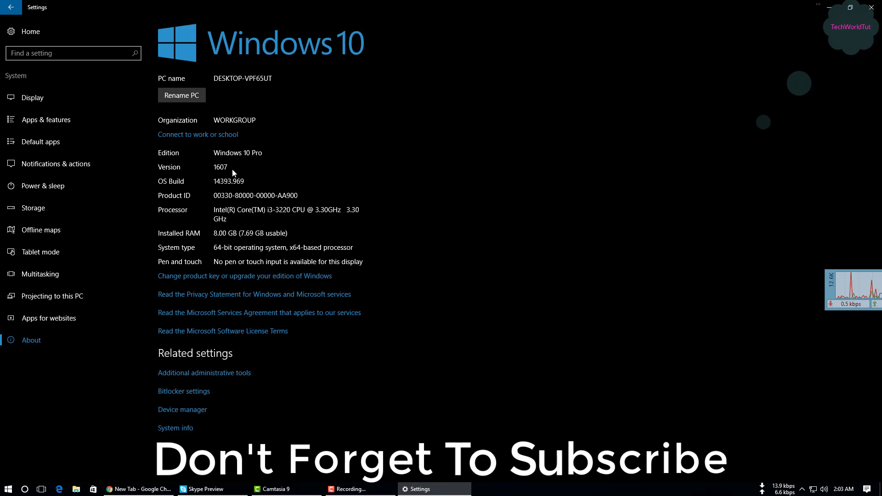
Step: Launch Google Chrome from the Windows search
left_click(161, 166)
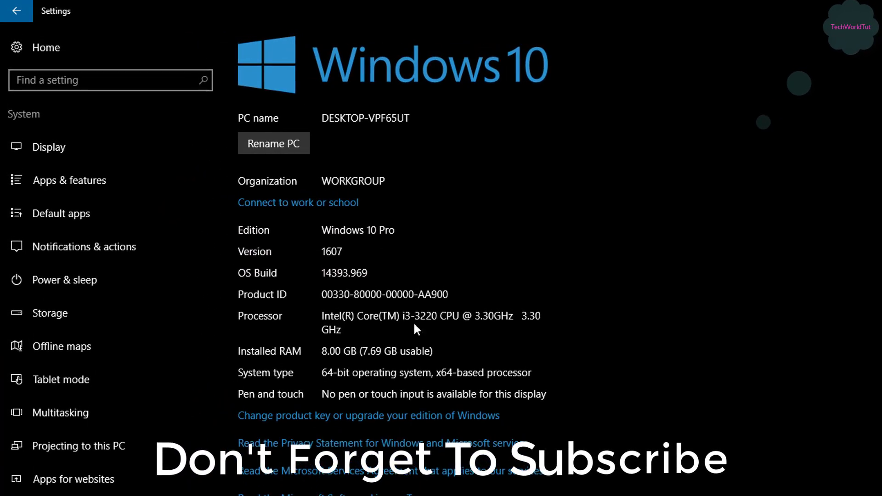
key("super")
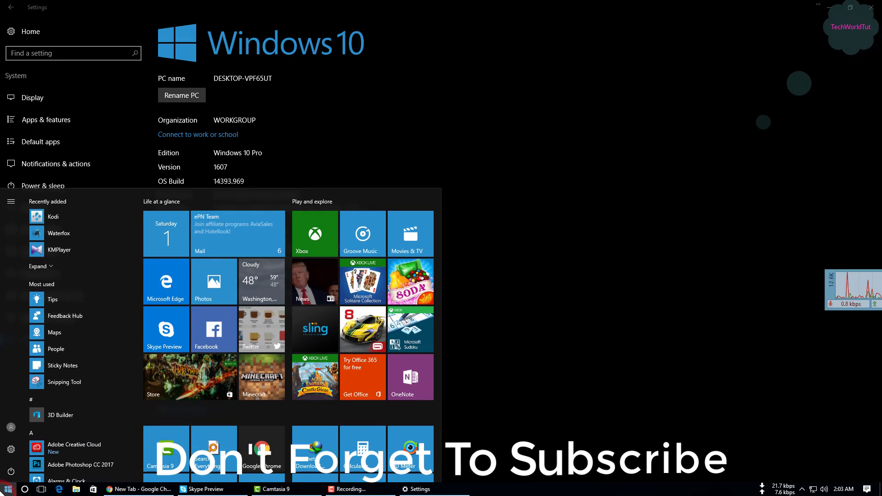
type("chrome")
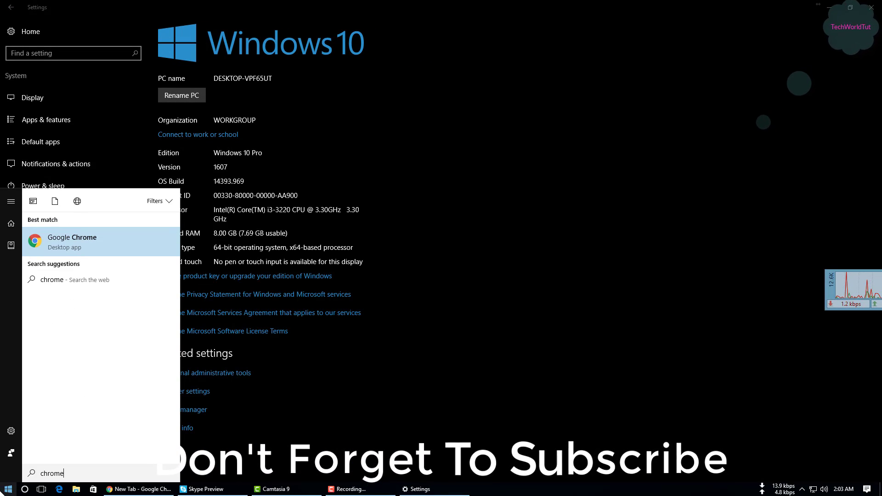
left_click(167, 238)
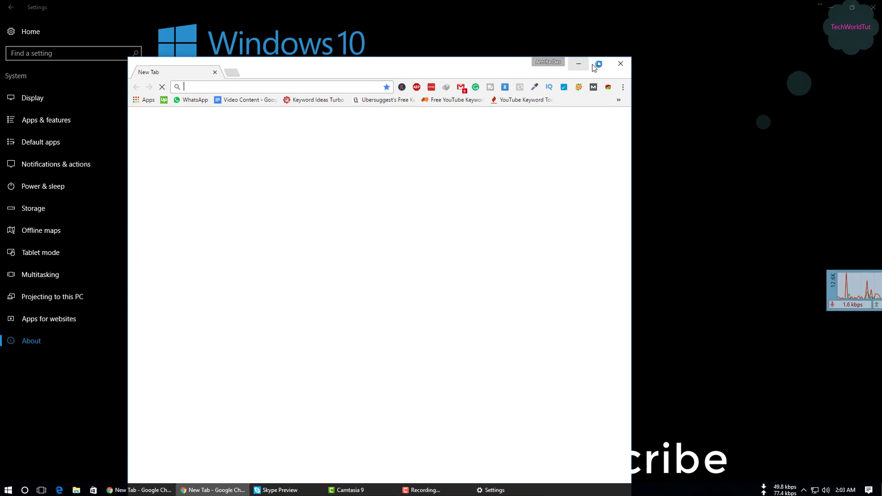
Step: Maximize Chrome and search Google for 'windows 10 update history'
left_click(599, 63)
left_click(358, 23)
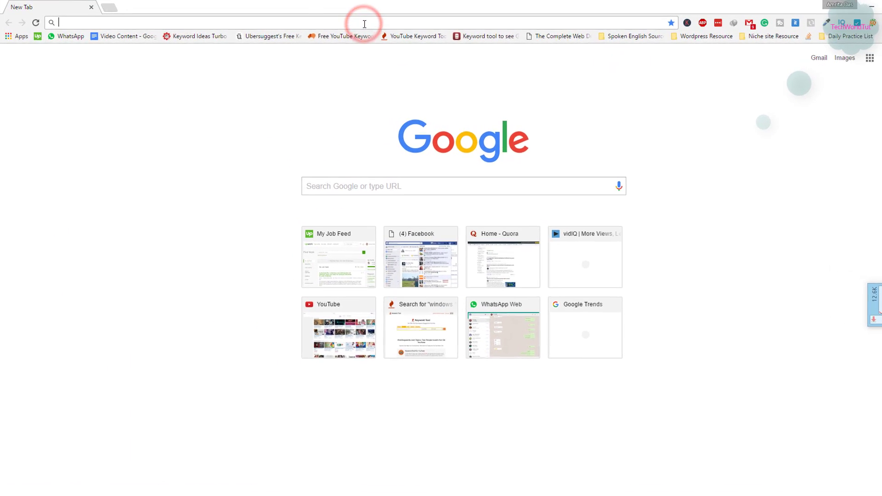
type("window")
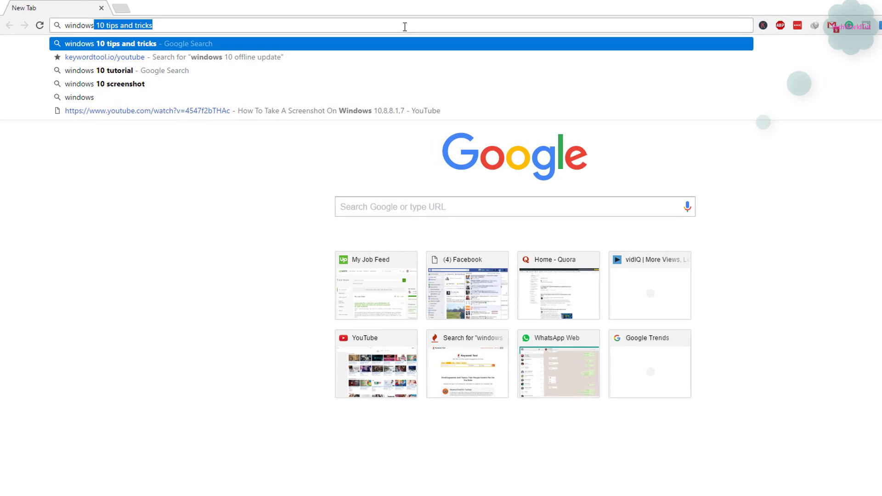
type("s 1")
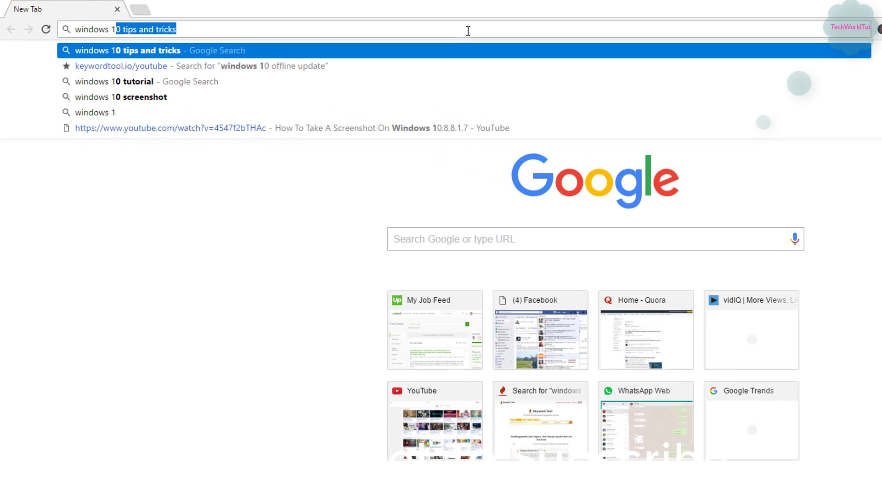
type("0 up")
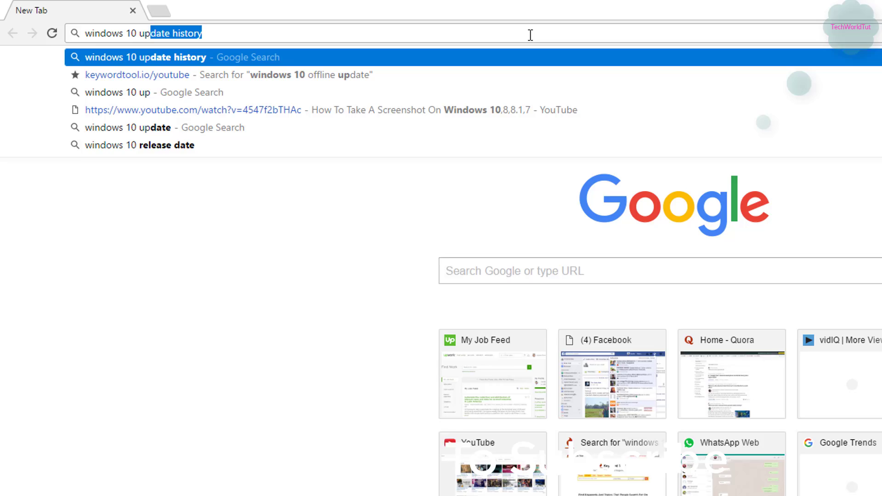
type("date history")
key("Return")
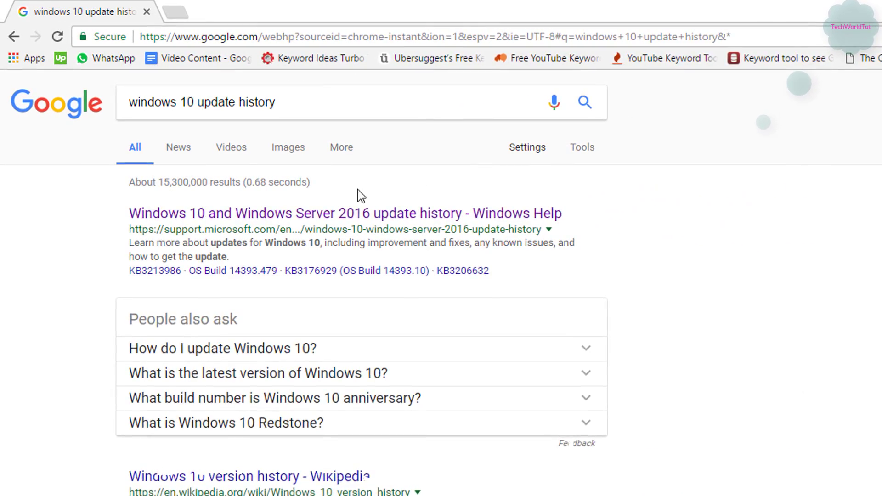
Step: Open the Windows 10 update history result in a new tab and snap Chrome left
right_click(189, 143)
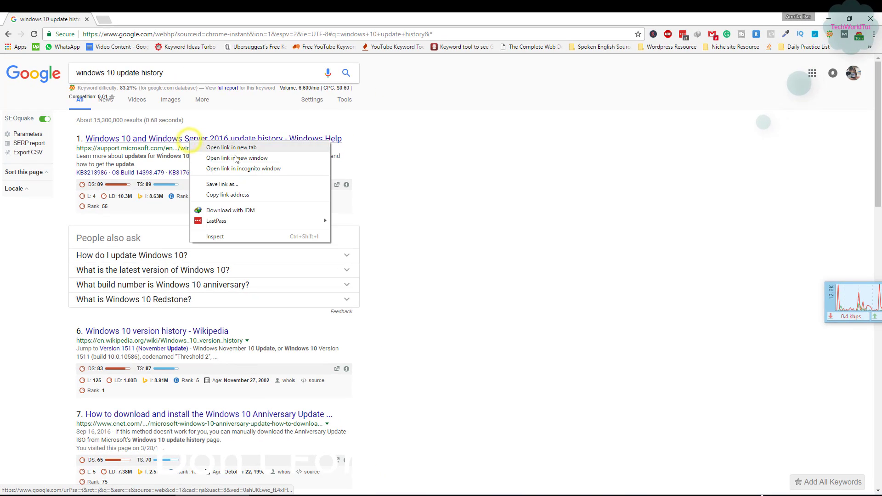
left_click(231, 148)
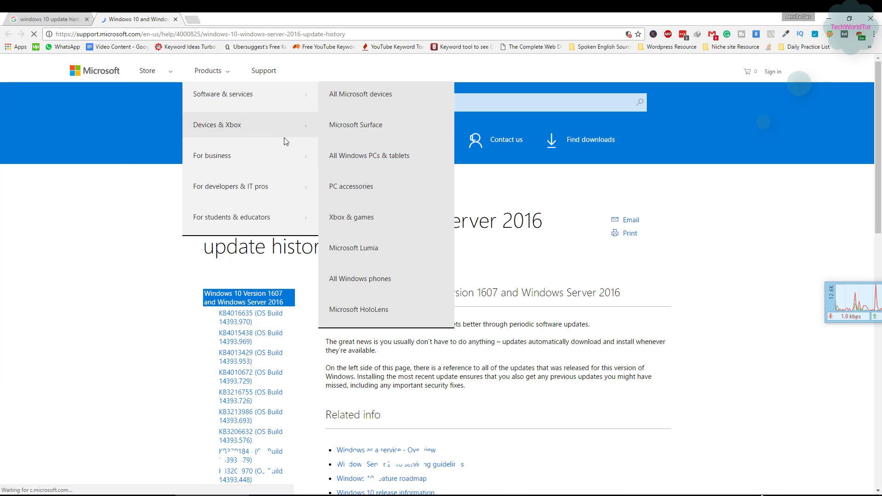
scroll(161, 239, "down", 2)
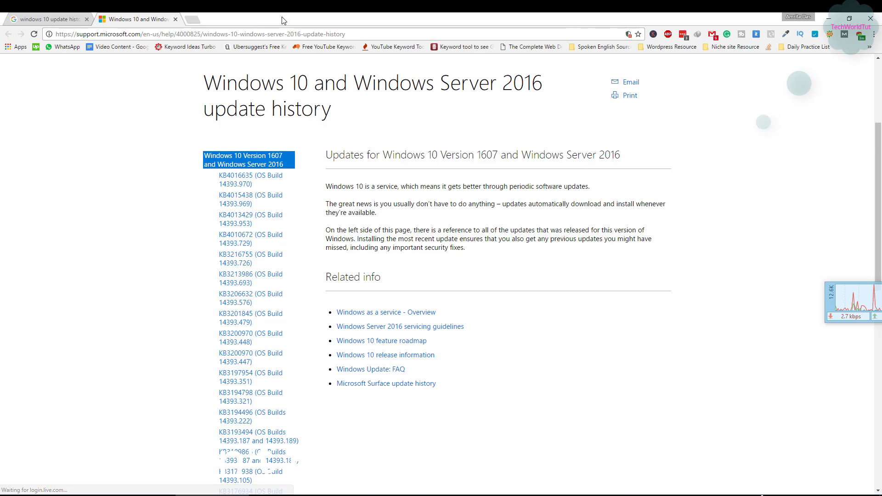
left_click_drag(284, 16, 0, 138)
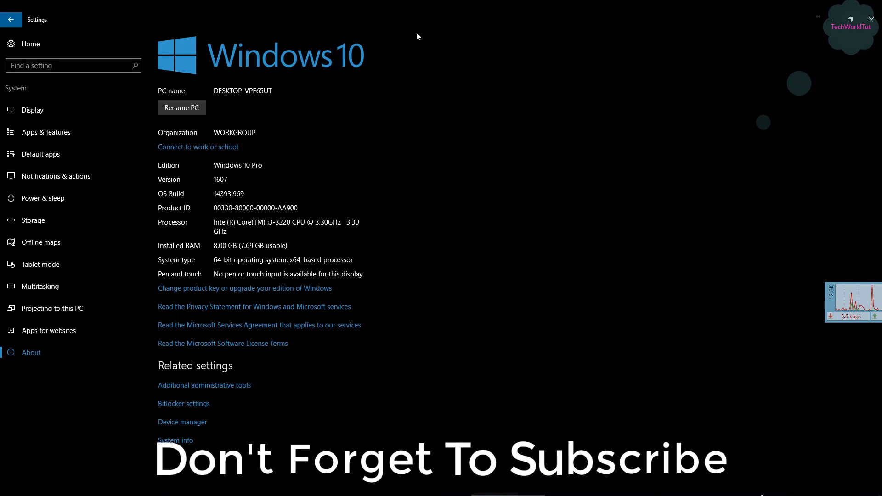
Step: Restore the Settings window and snap it to the right half beside Chrome
left_click(855, 24)
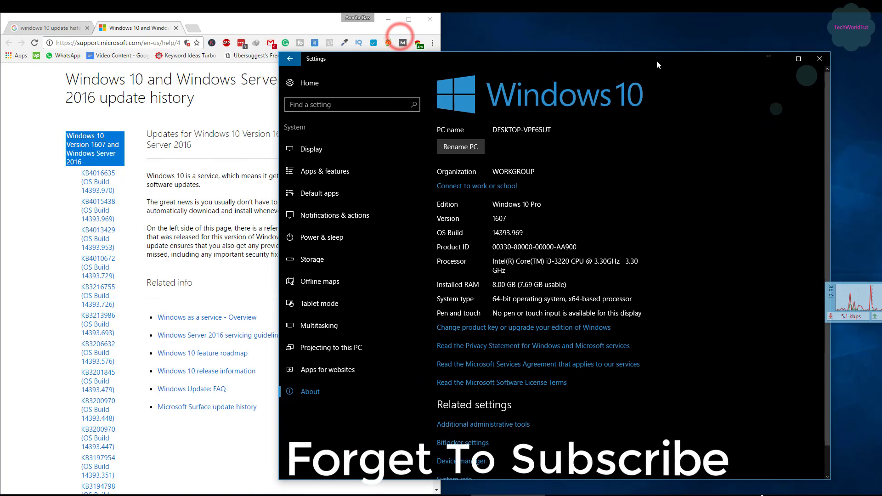
left_click_drag(414, 47, 879, 99)
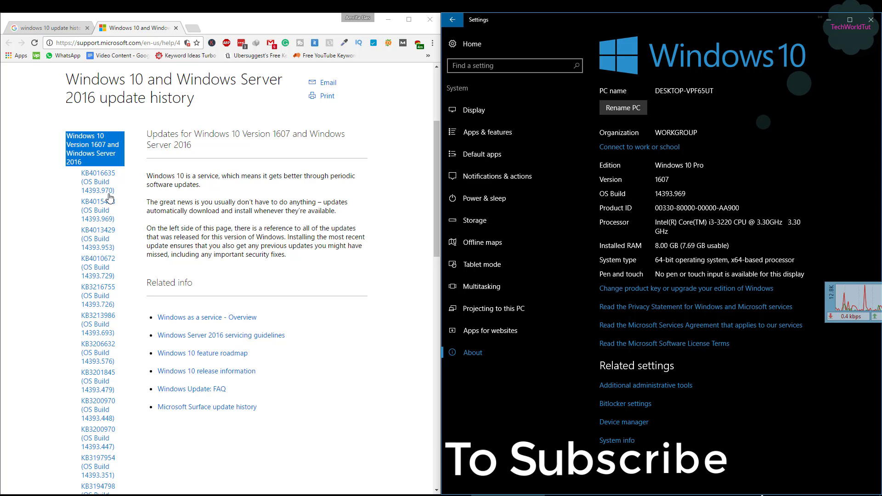
Step: Open the KB4016635 (OS Build 14393.970) article and highlight its title
left_click(107, 179)
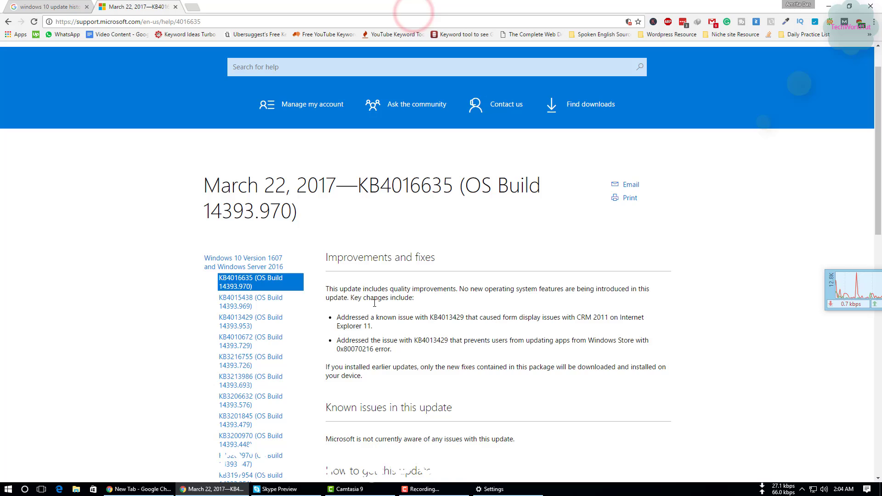
scroll(375, 302, "down", 1)
left_click(259, 239)
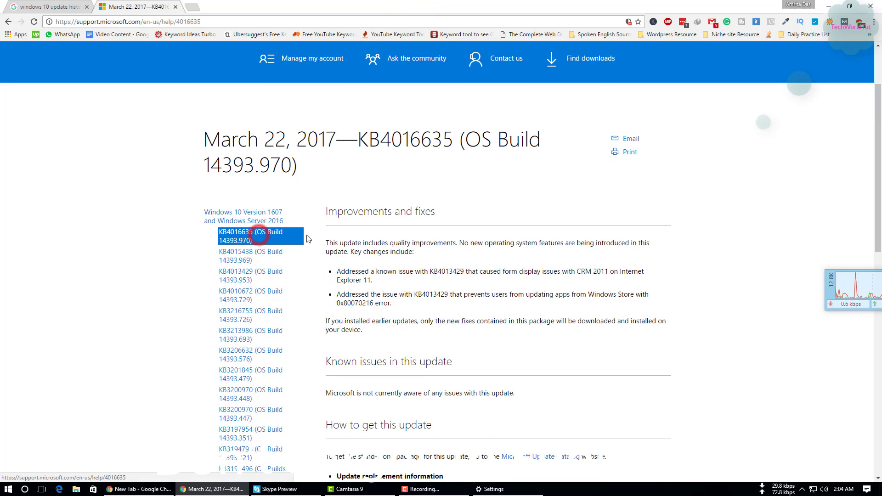
triple_click(242, 148)
left_click(331, 164)
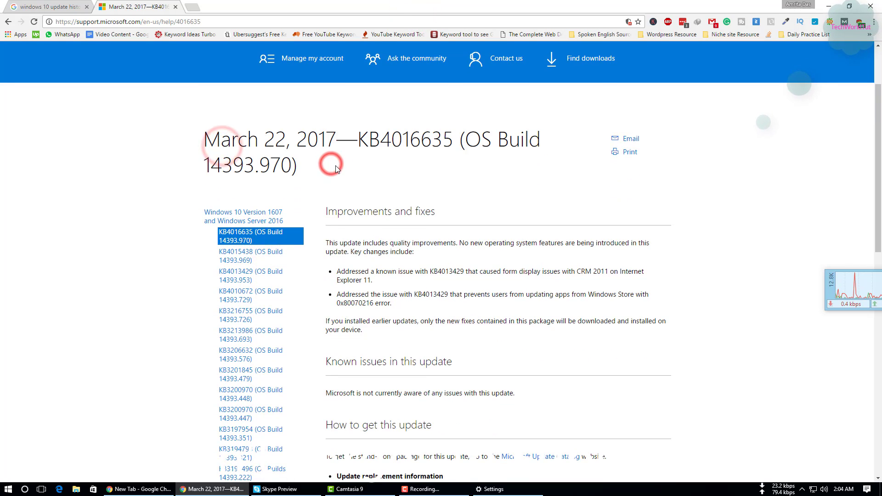
scroll(357, 255, "down", 3)
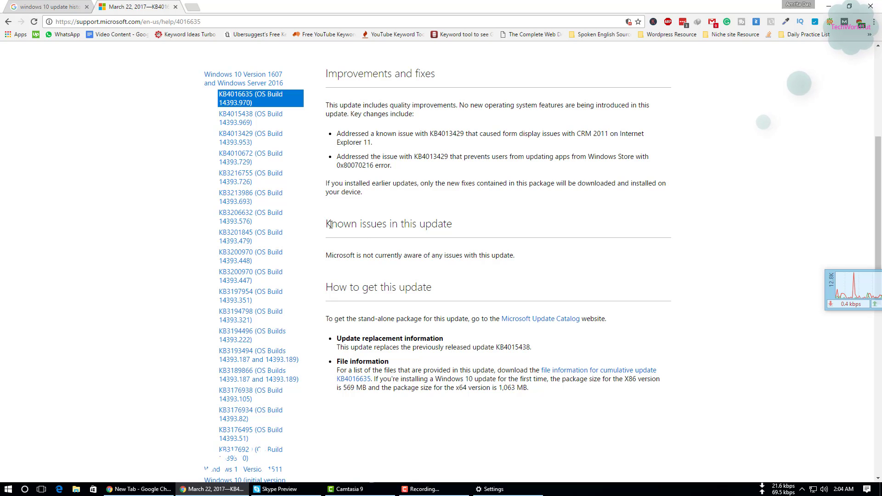
left_click_drag(328, 224, 426, 224)
scroll(383, 255, "down", 1)
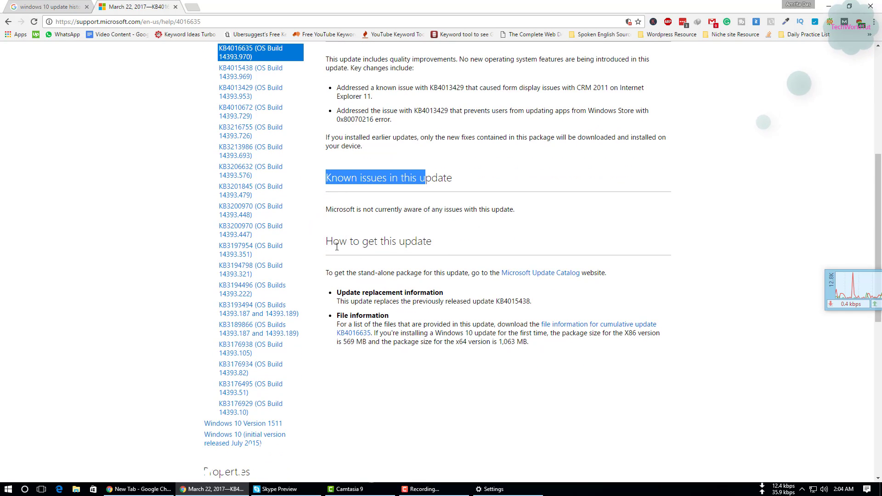
Step: Find 'How to get this update' and follow the Microsoft Update Catalog link
left_click_drag(327, 242, 419, 240)
left_click_drag(326, 240, 433, 239)
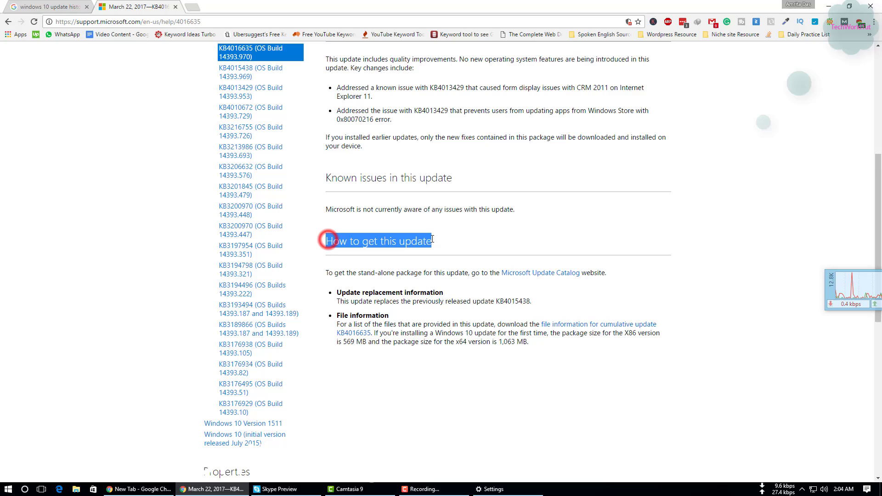
left_click(419, 263)
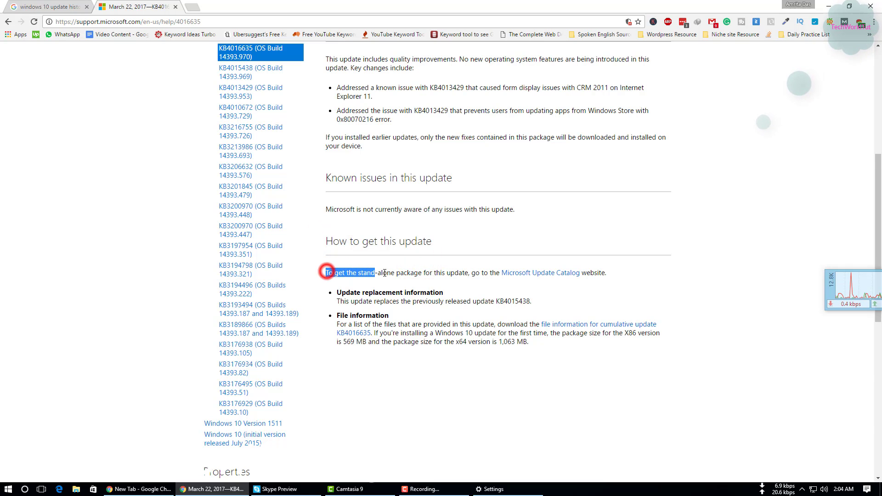
left_click(585, 244)
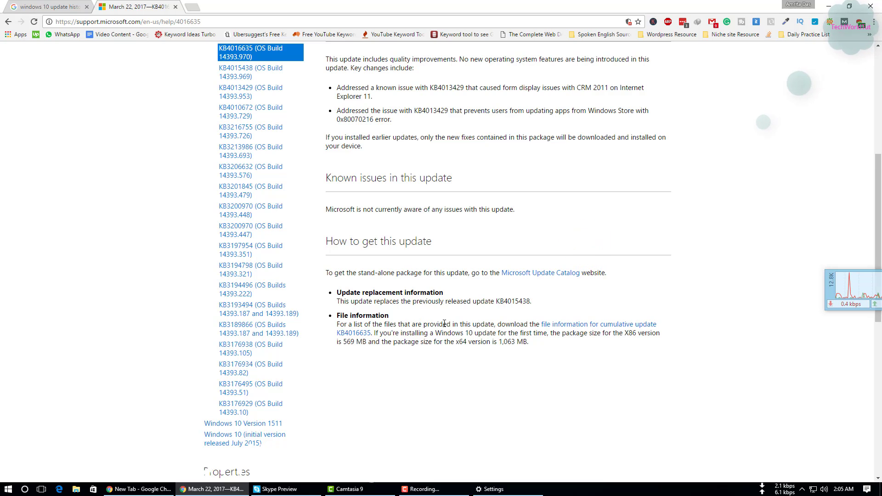
left_click(563, 275)
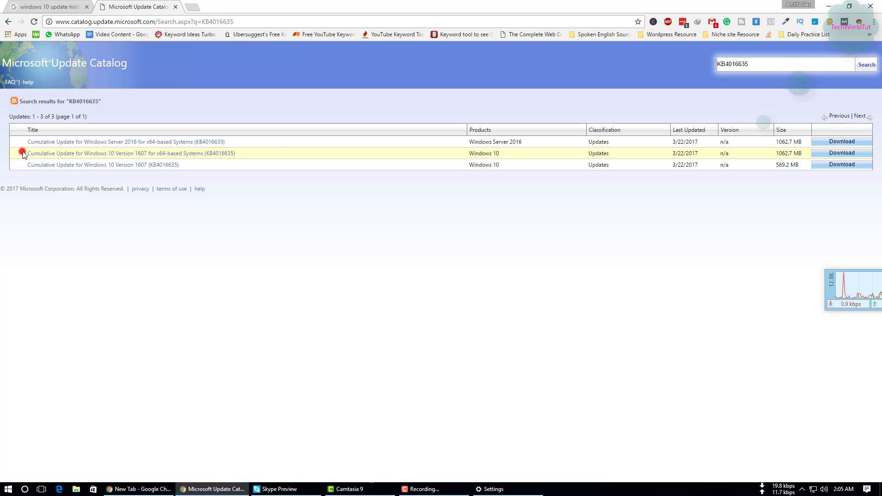
left_click_drag(26, 154, 470, 154)
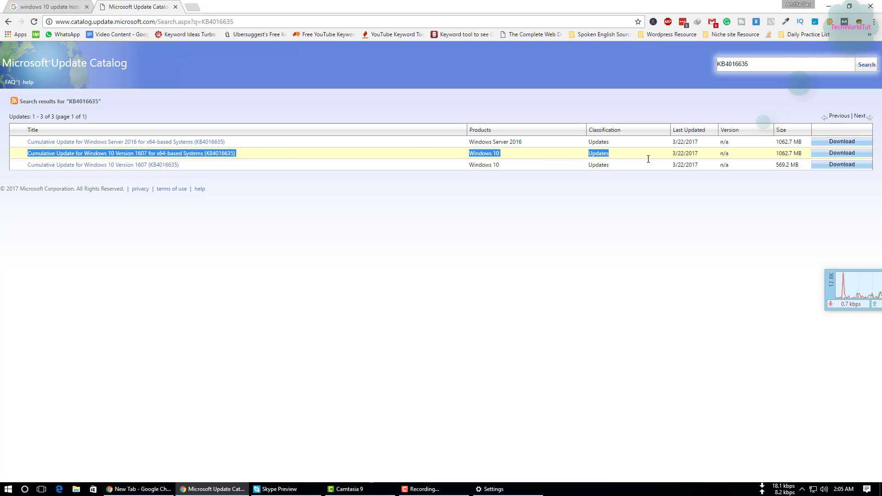
left_click_drag(648, 160, 747, 153)
left_click(719, 155)
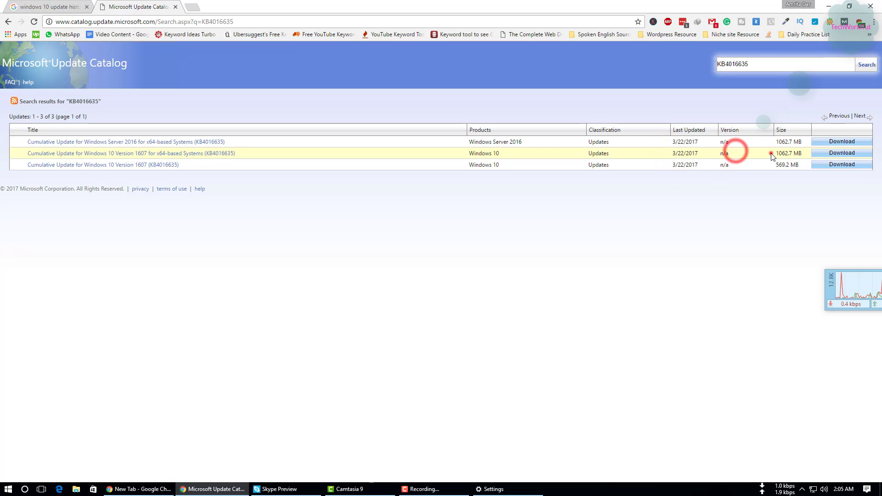
left_click(807, 154)
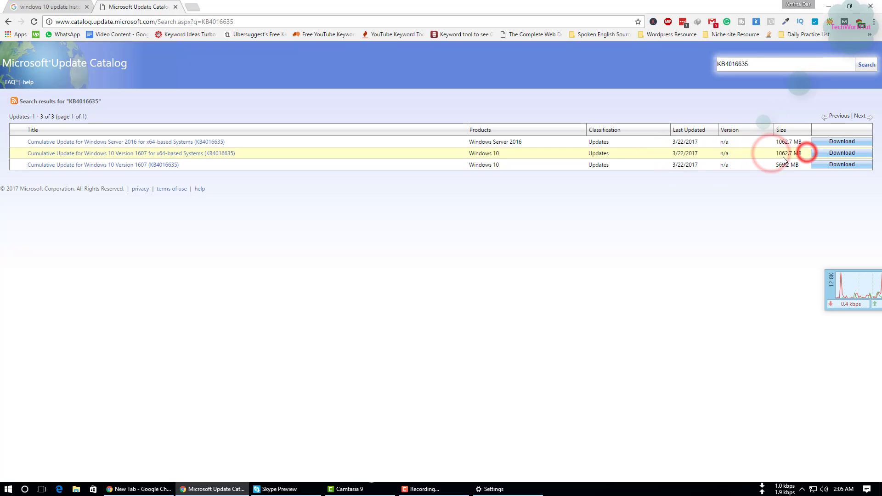
Step: Open the download popup for the Windows 10 1607 x64 update and review its title
left_click(841, 153)
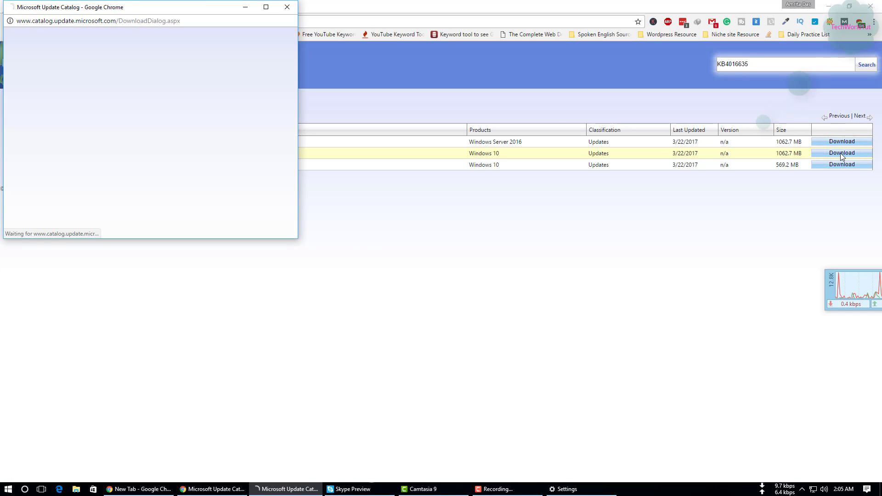
left_click_drag(93, 7, 392, 64)
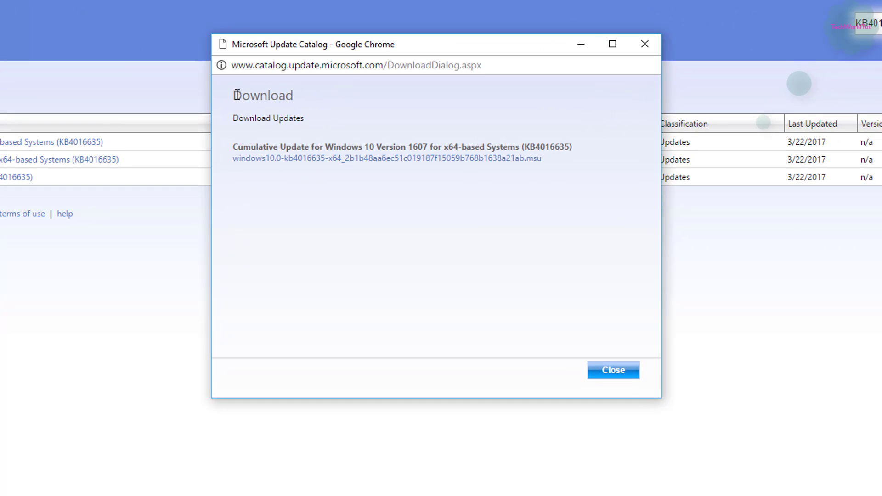
double_click(236, 95)
left_click(295, 95)
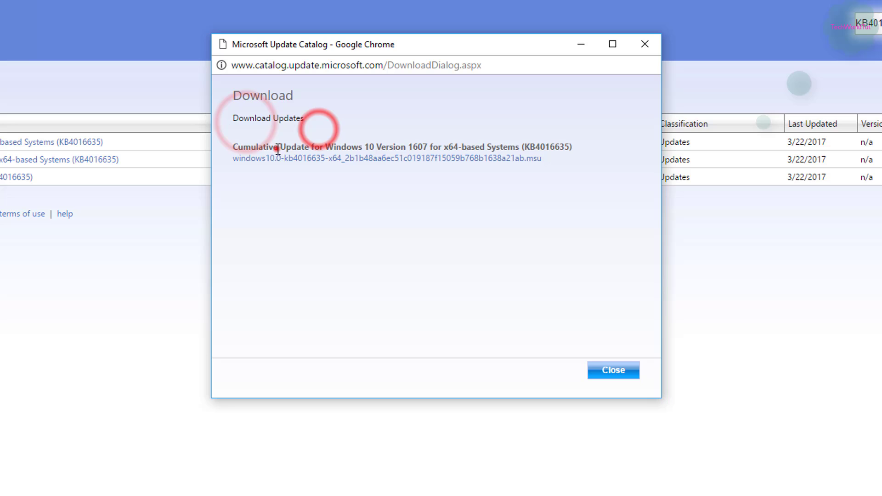
left_click_drag(278, 149, 453, 142)
left_click(486, 146)
mouse_move(572, 146)
left_mouse_down()
mouse_move(500, 149)
mouse_move(600, 140)
left_mouse_up()
left_click(597, 142)
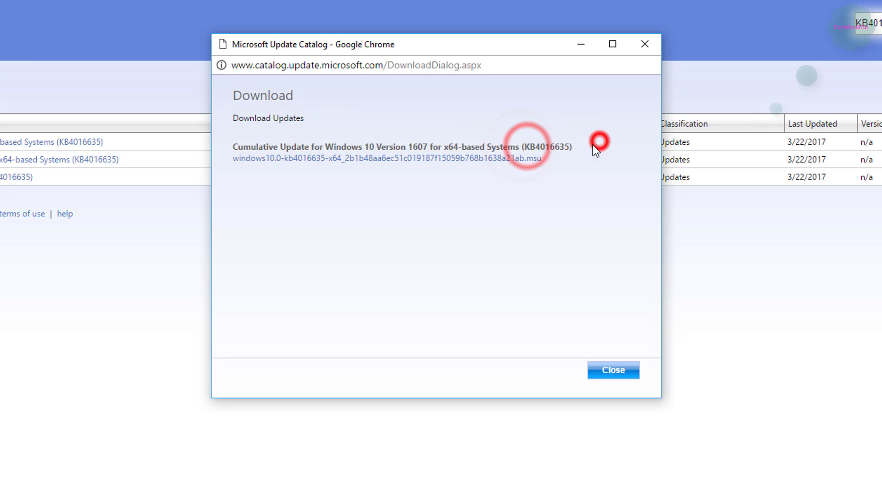
Step: Start the .msu package download, cancel it, and close the popup
left_click(343, 164)
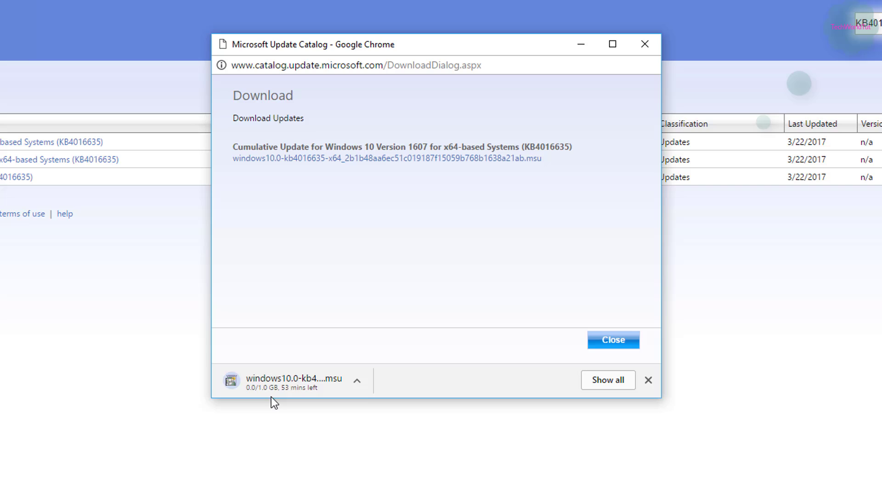
right_click(308, 382)
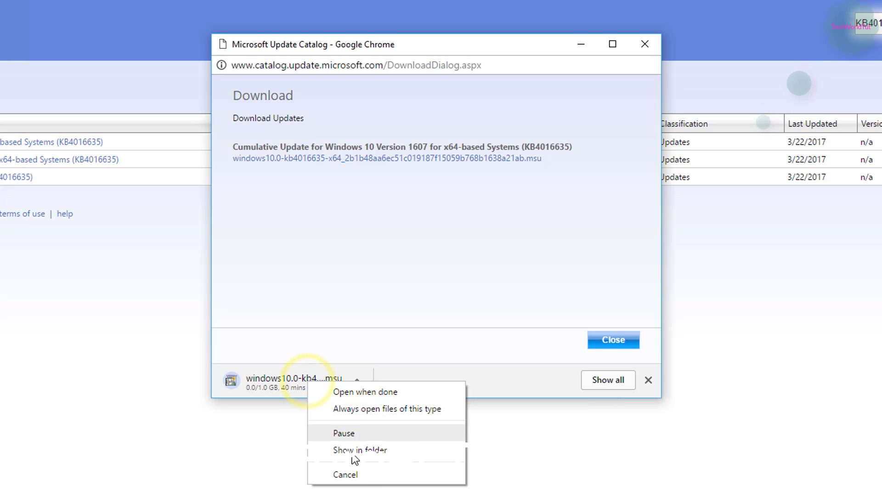
left_click(345, 475)
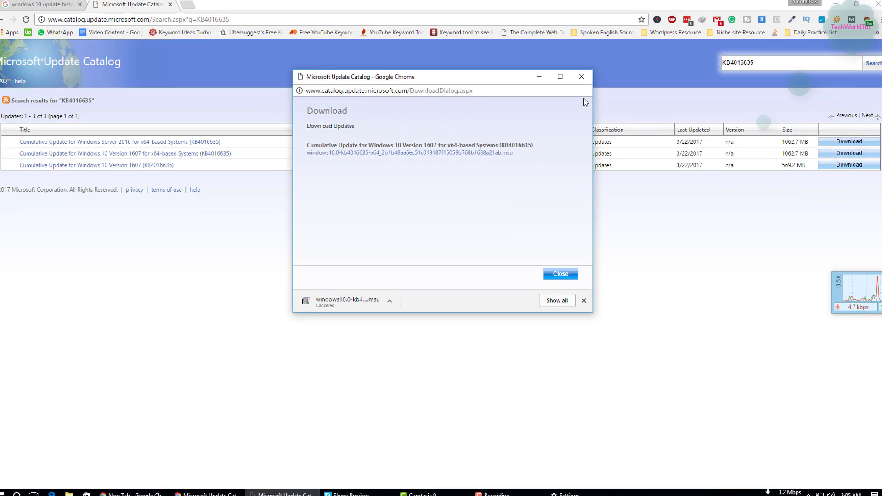
left_click(579, 82)
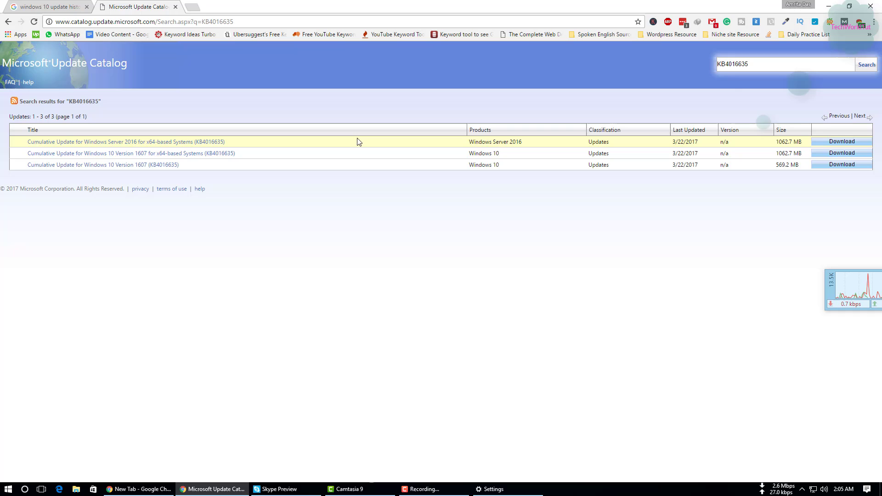
Step: Open Chrome's chrome://downloads page with Ctrl+J
key("ctrl+j")
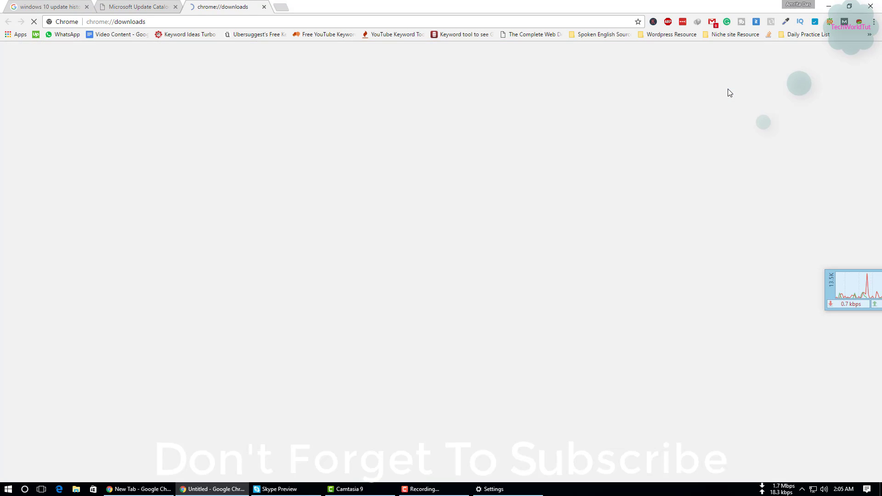